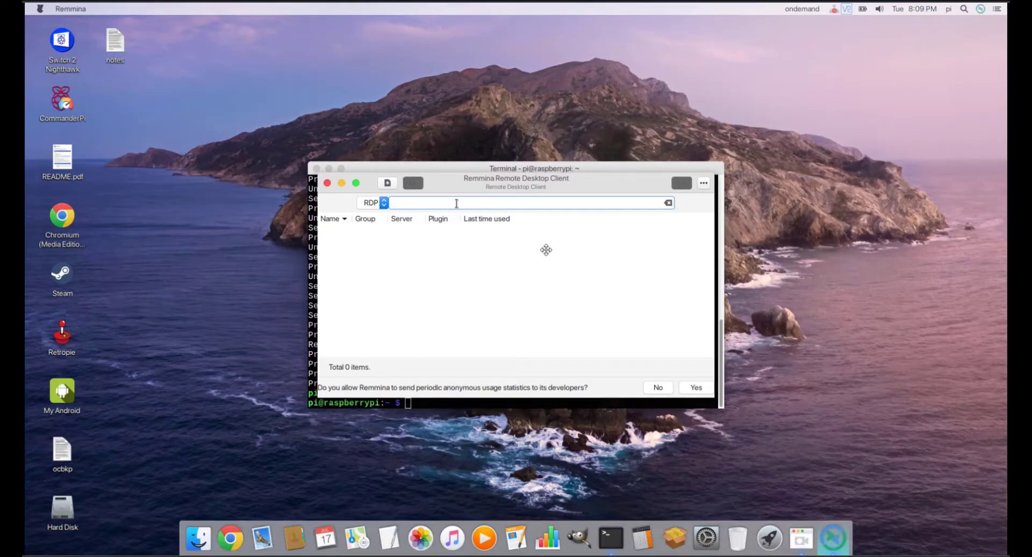
- Start an RDP quick-connect to the Windows PC at 192.168.8.105
text(192.168.8.105)
key(Return)
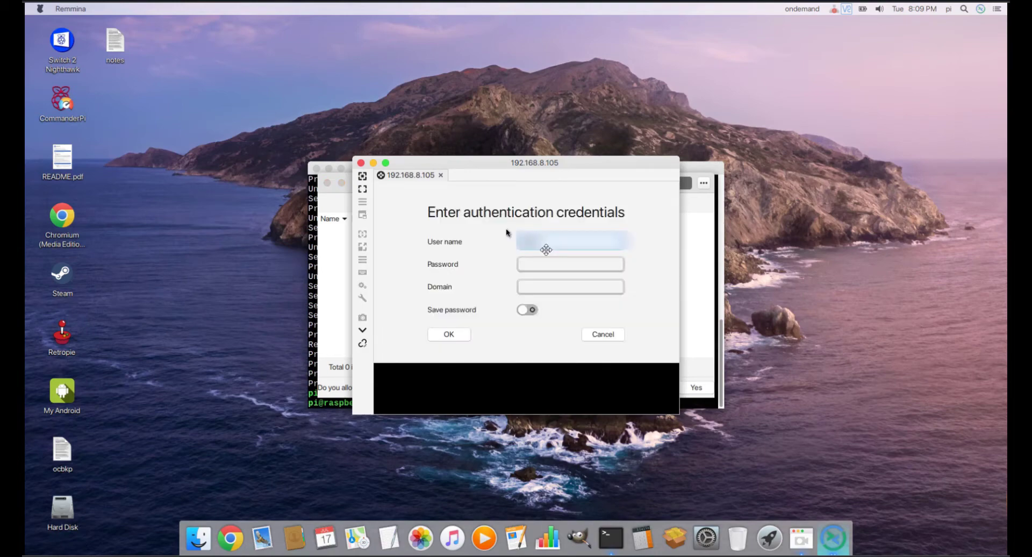
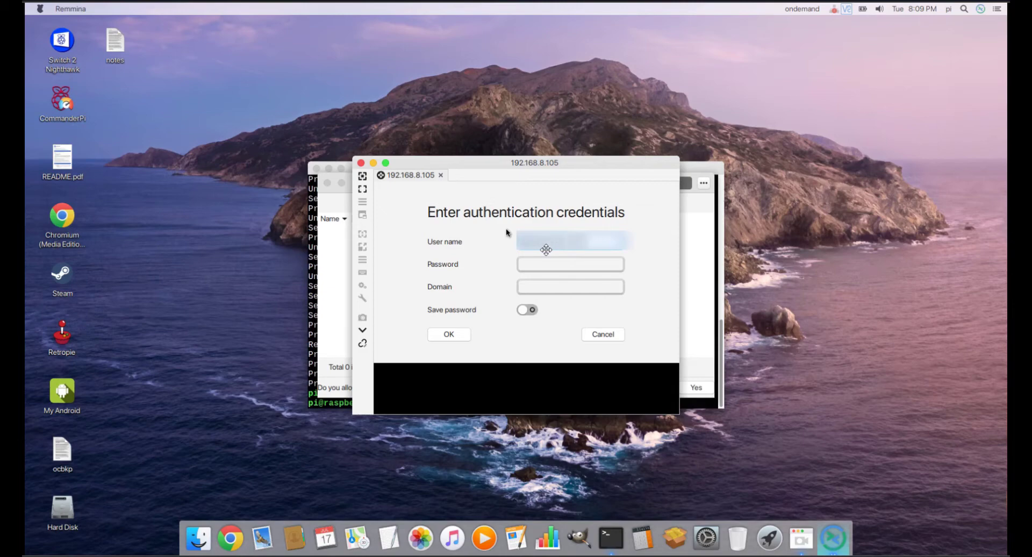
- Enter the Windows account user name and password, enable Save password, and submit the login
key(Tab)
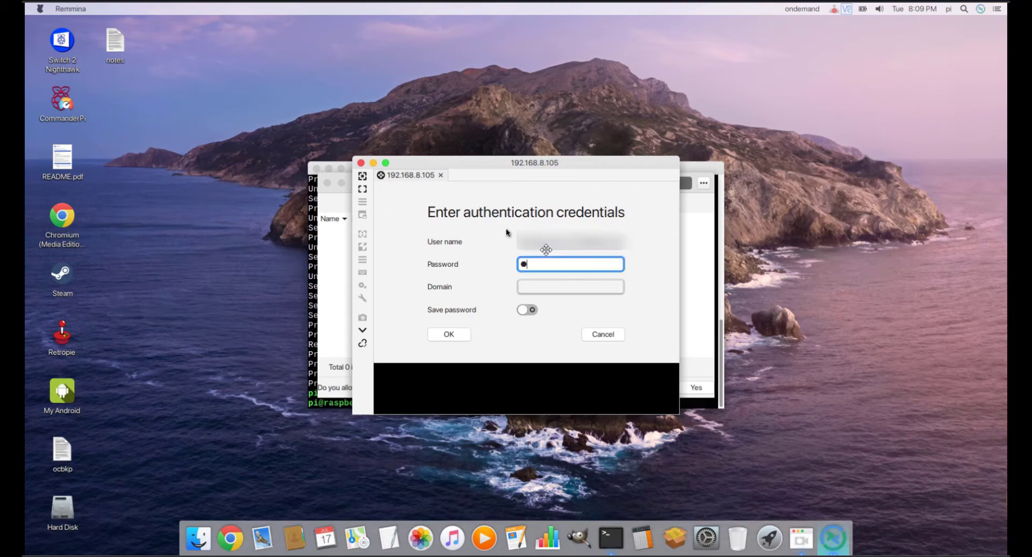
click(536, 311)
click(449, 334)
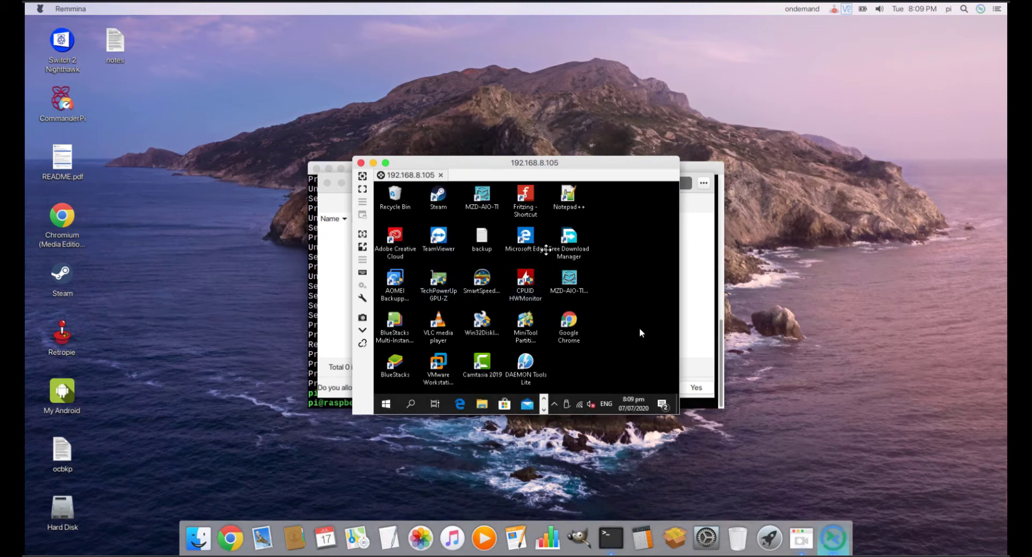
- Make the remote desktop fullscreen with dynamic resolution, then open This PC's Properties from File Explorer
click(364, 189)
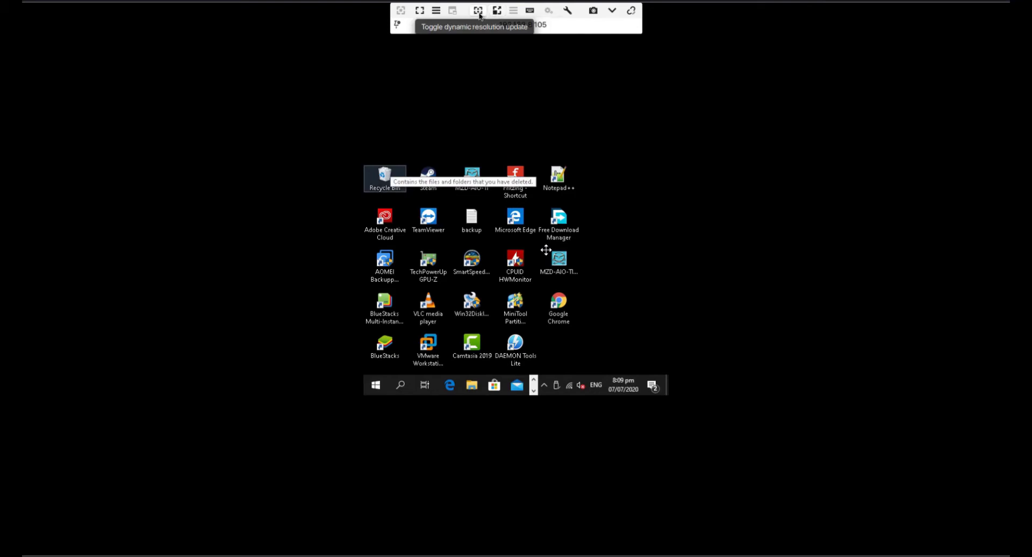
click(477, 11)
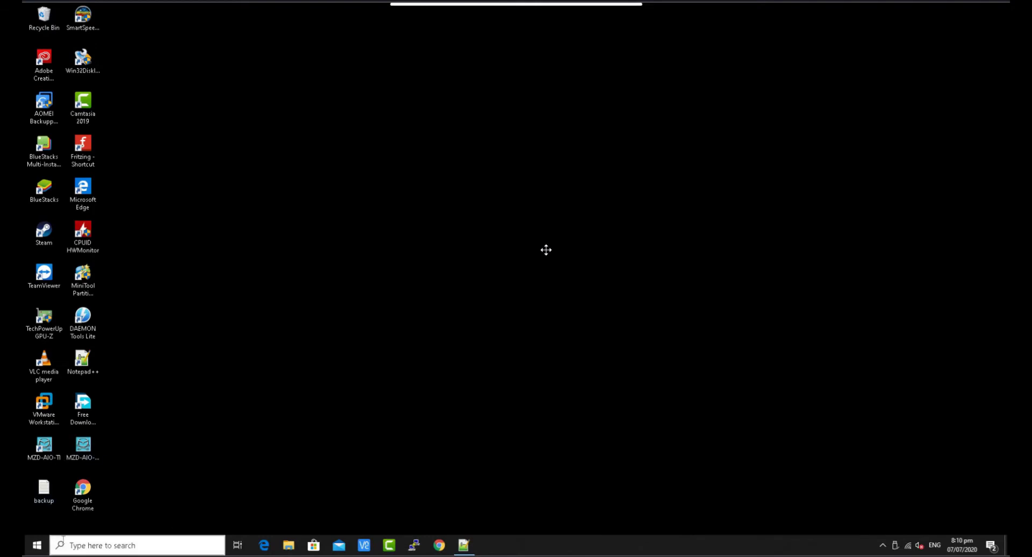
click(31, 547)
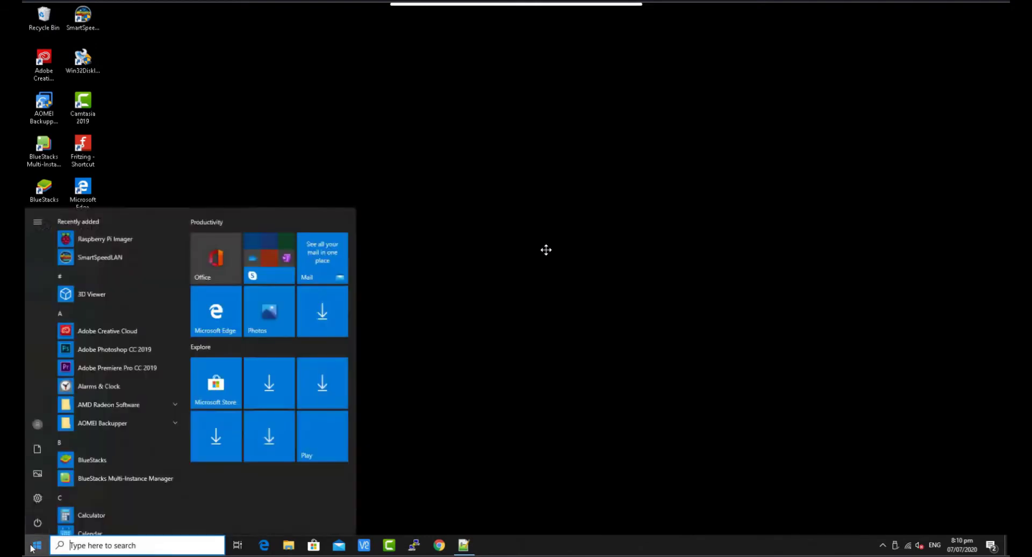
click(497, 405)
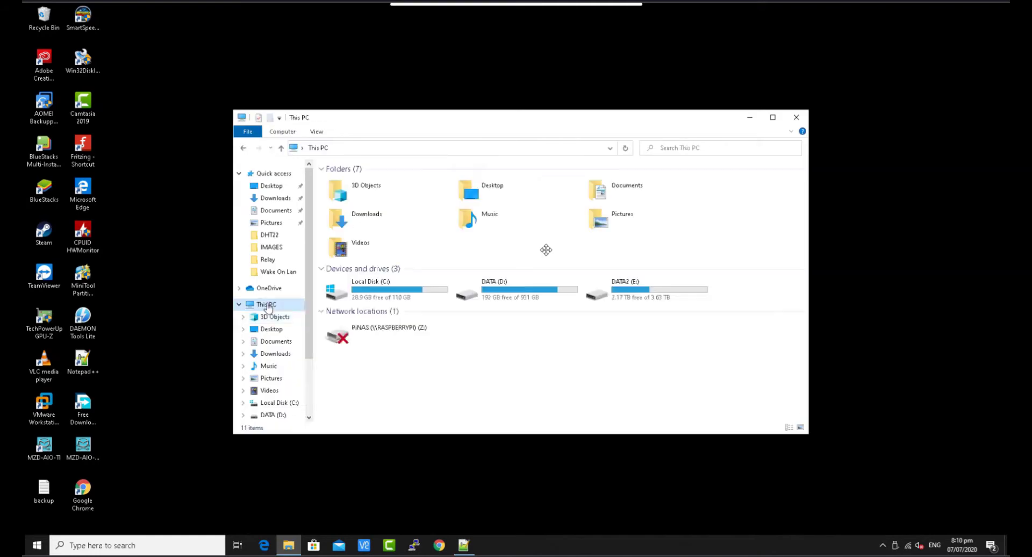
right_click(263, 304)
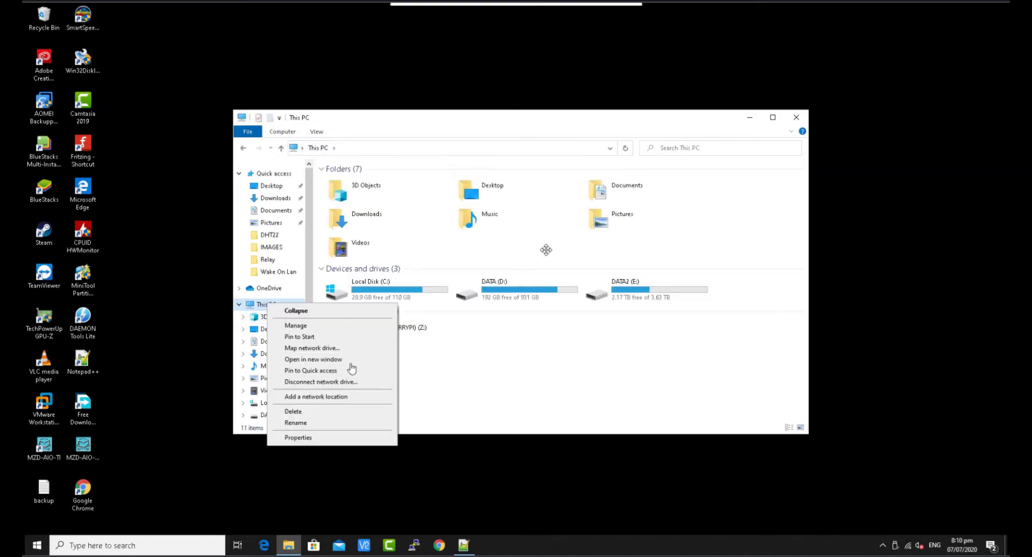
click(350, 437)
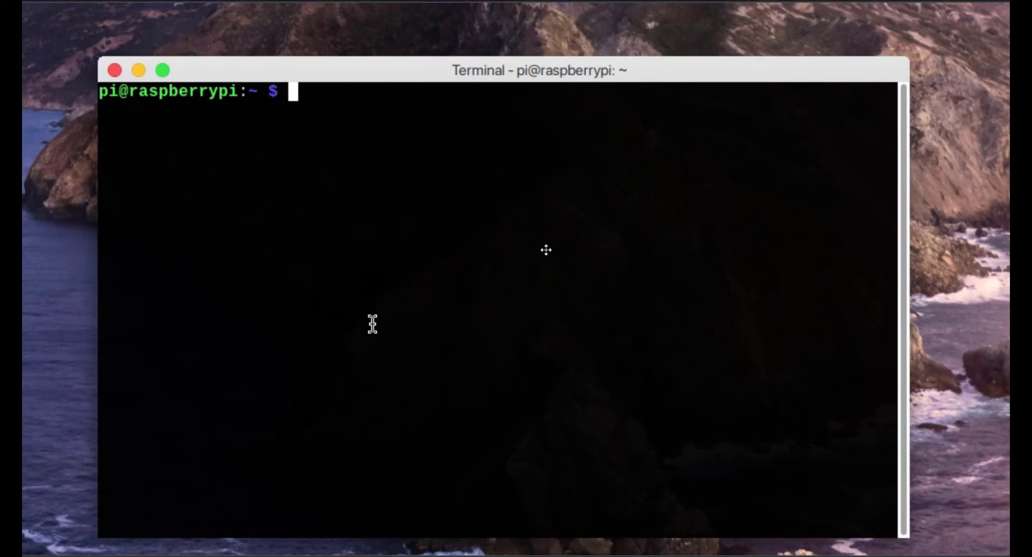
- Run sudo apt-get update to refresh the Raspberry Pi's package lists
text(sudo)
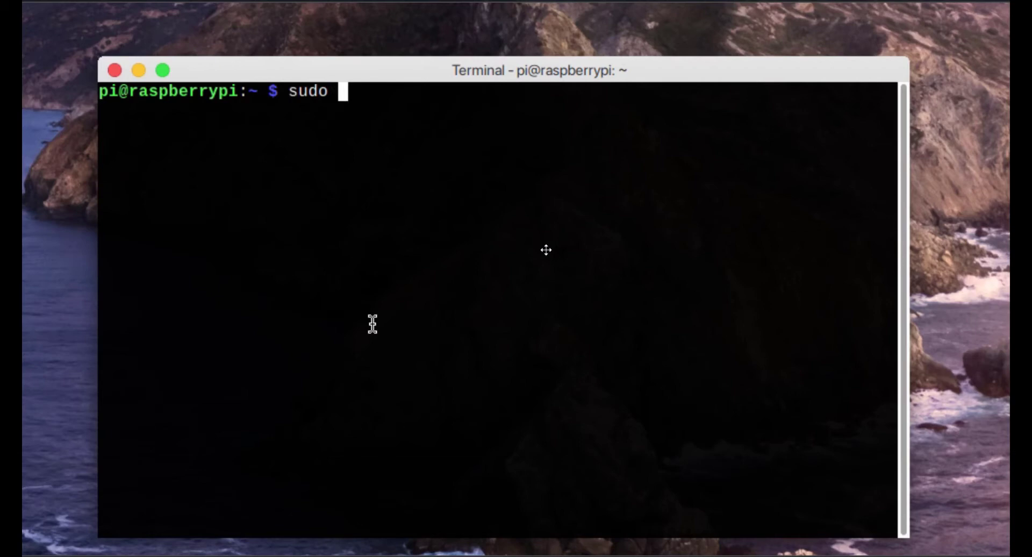
text( apg)
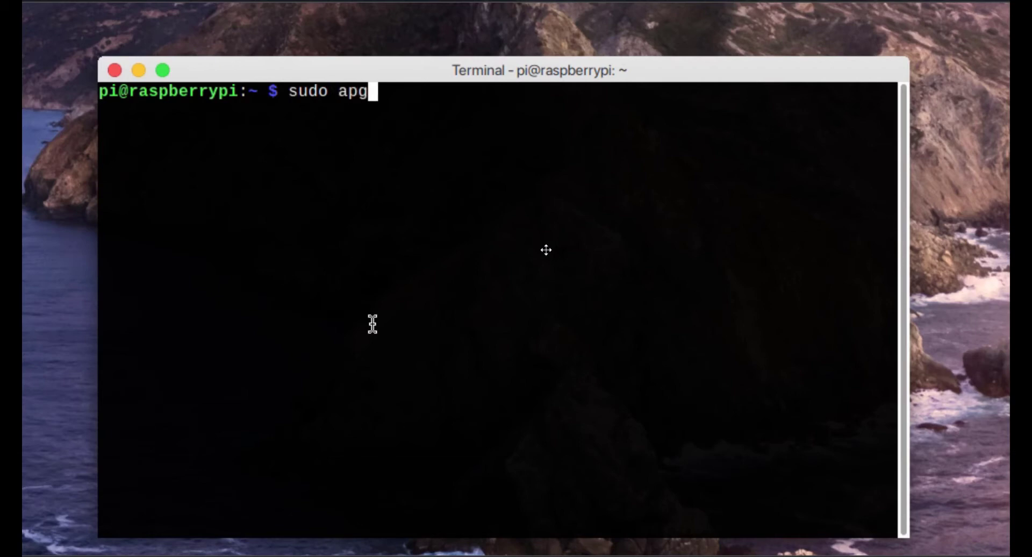
key(BackSpace)
text(t-get)
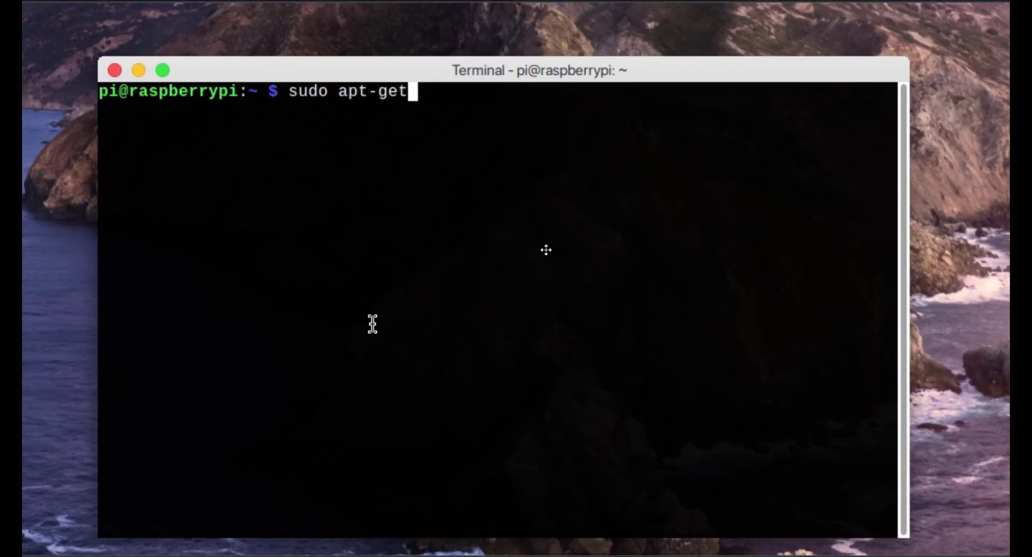
text(updat)
key(BackSpace)
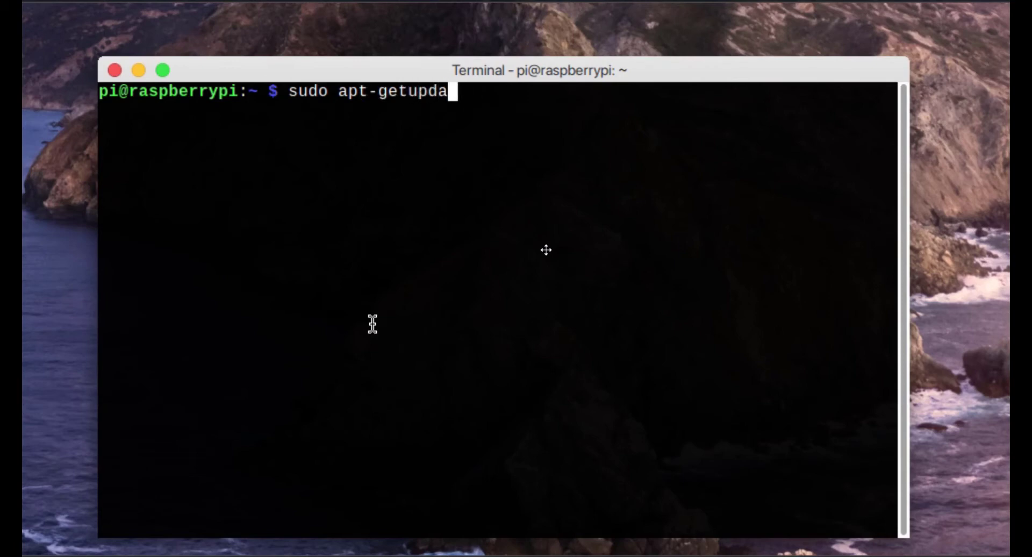
key(BackSpace)
key(BackSpace)
key(BackSpace)
key(BackSpace)
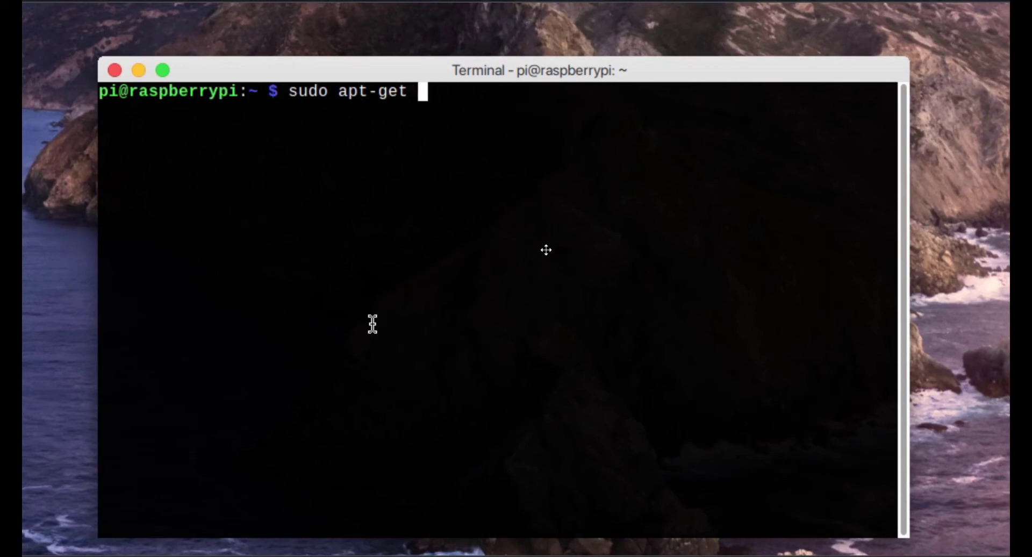
text(update)
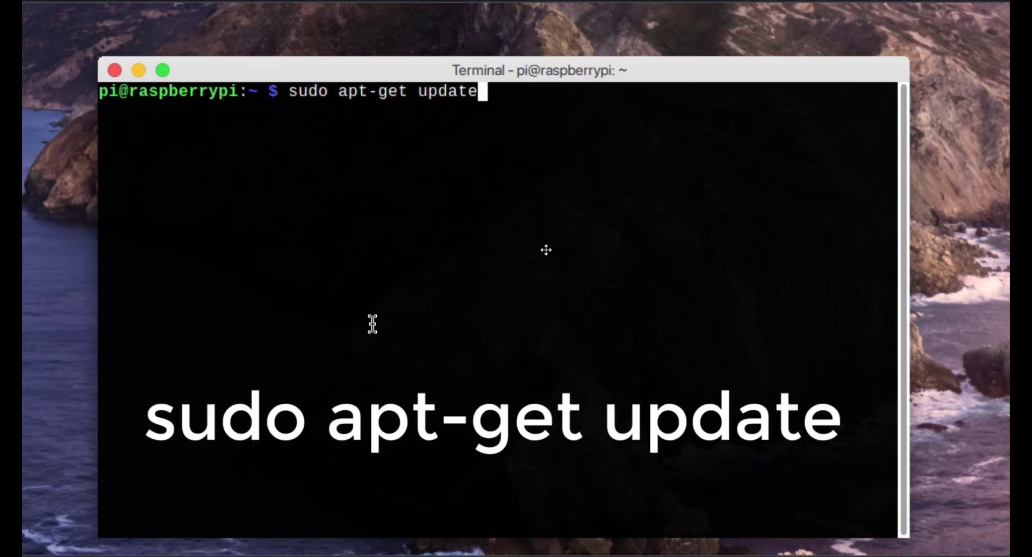
key(Return)
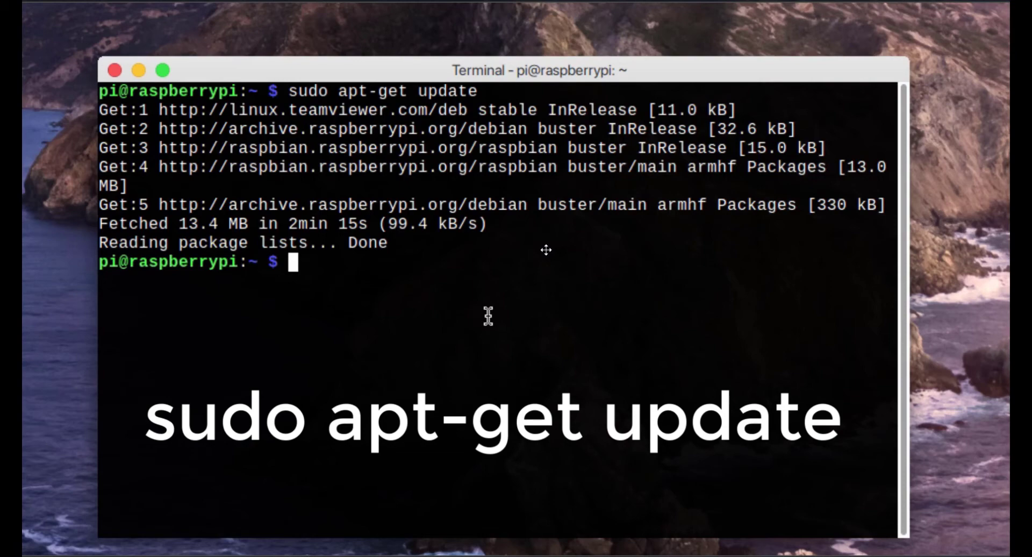
- Install Remmina with sudo apt-get install remmina, answering Y to continue
text(sudo)
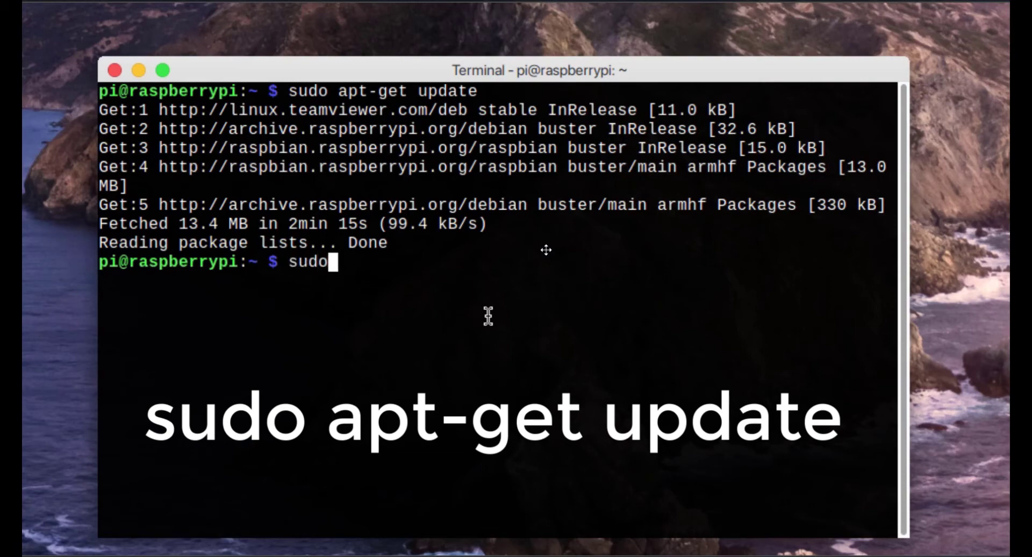
text( a)
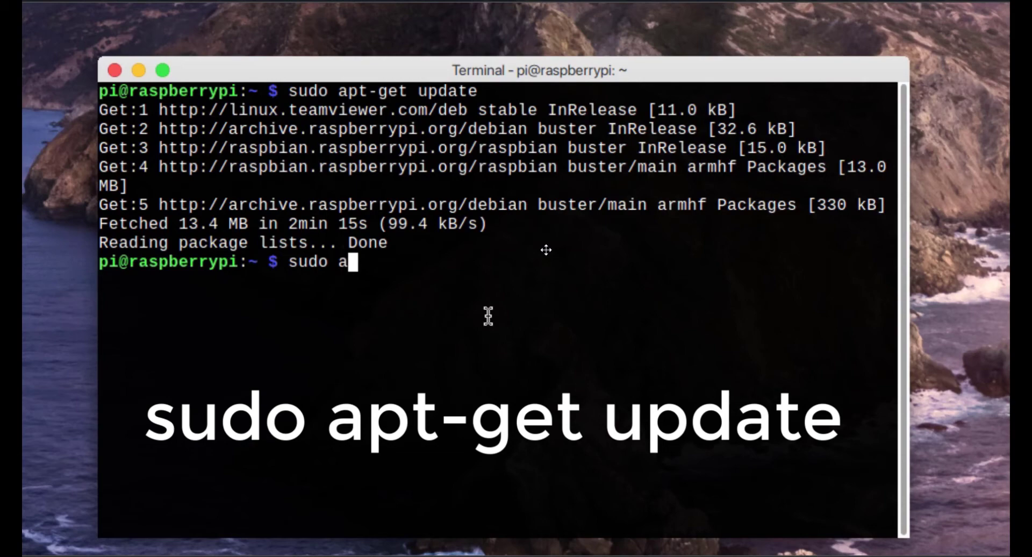
text(pt-get)
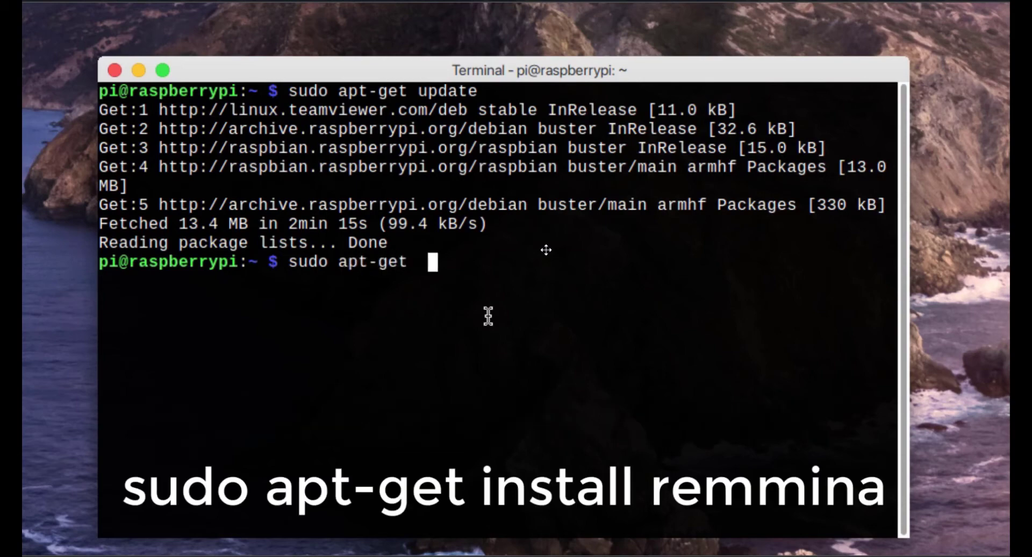
key(BackSpace)
text(install r)
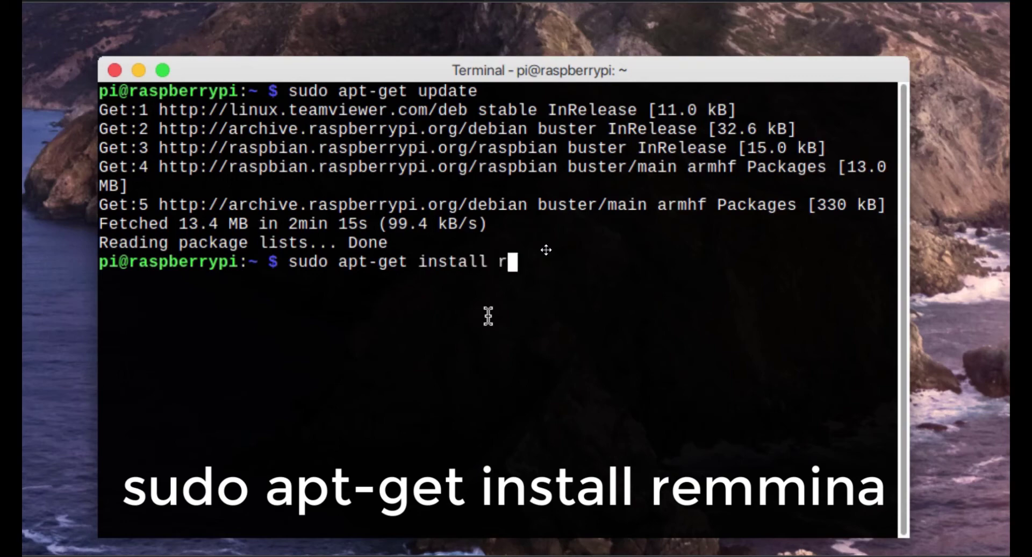
text(emmina)
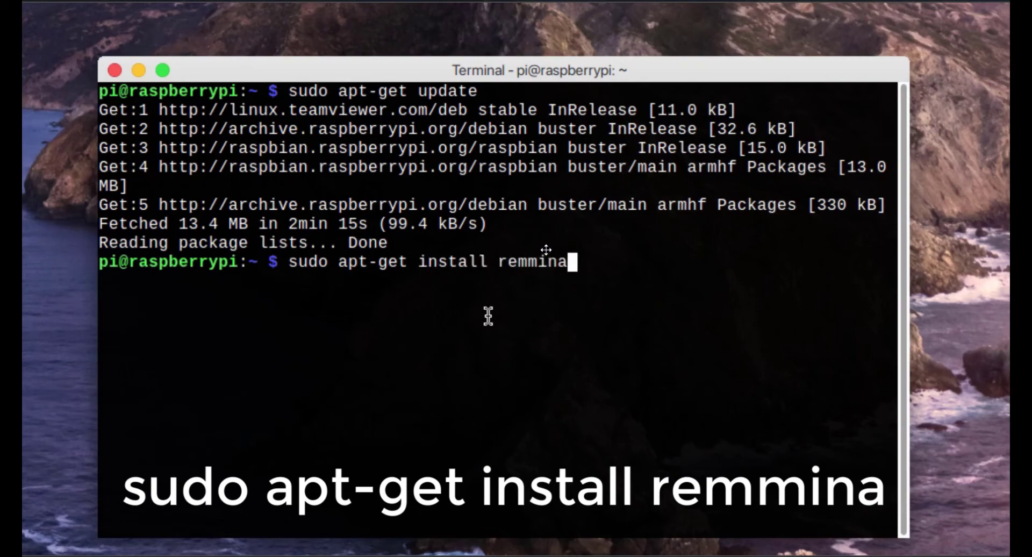
key(Return)
text(Y)
key(Return)
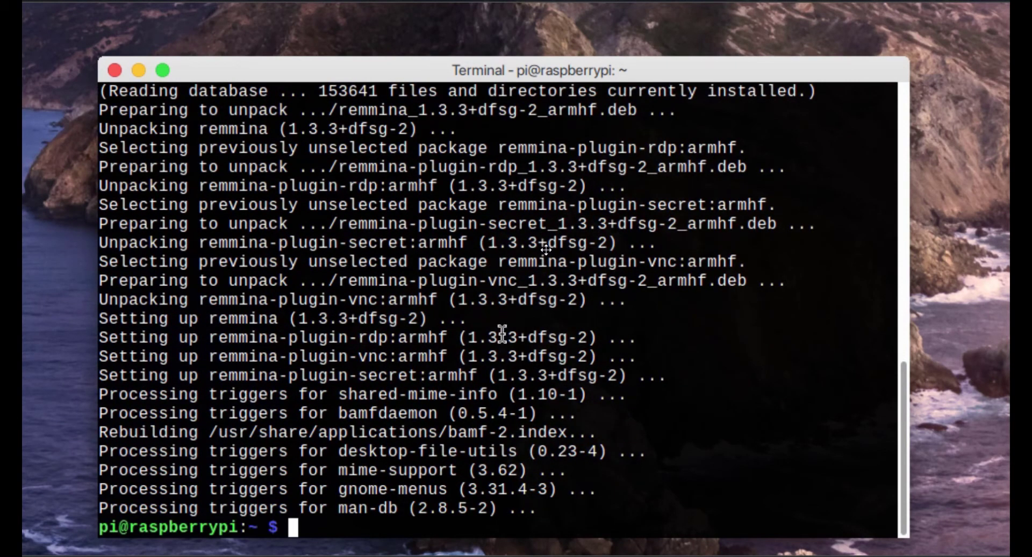
key(Return)
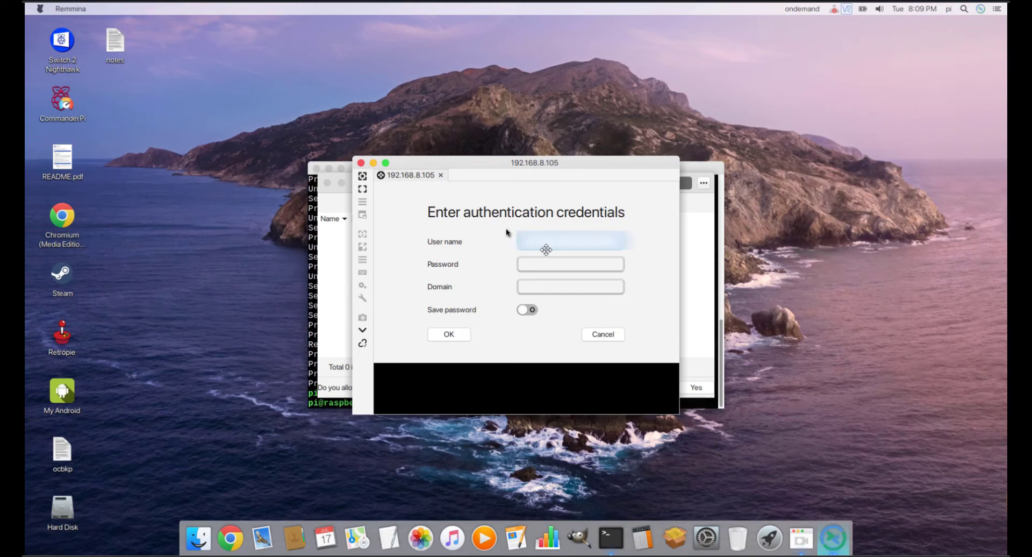
- Fill in the user name and password, enable Save password, and submit the login to 192.168.8.105
text(pi)
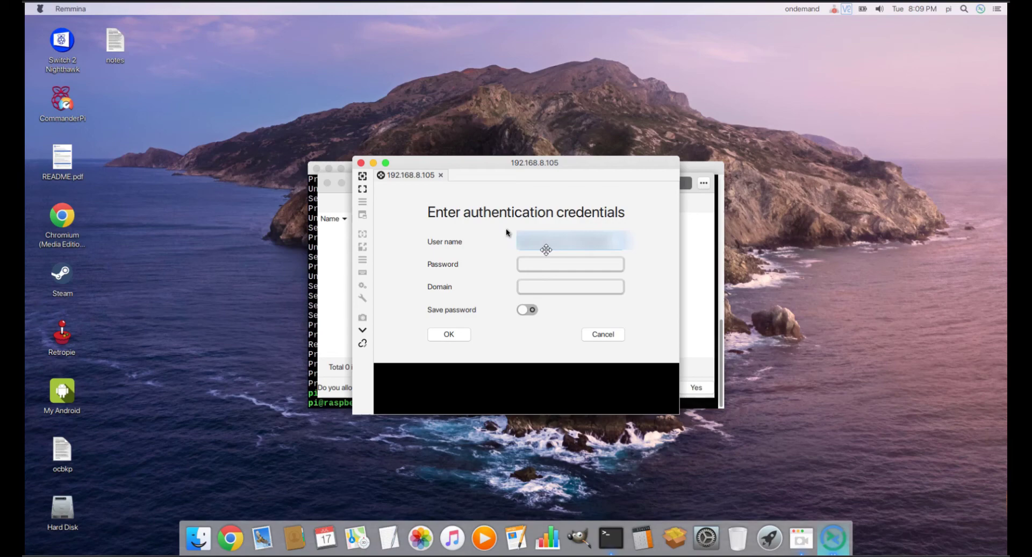
key(Tab)
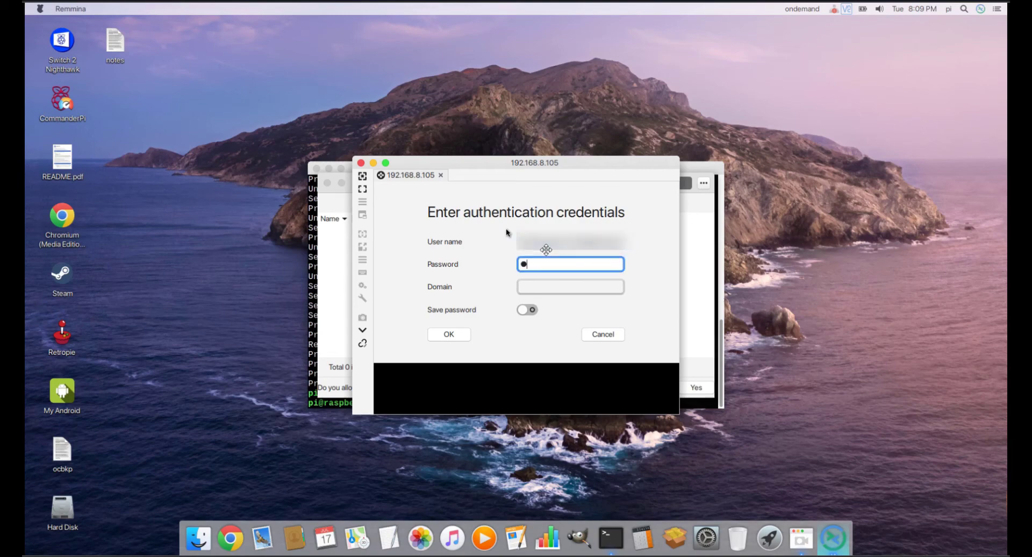
text(•••)
click(530, 312)
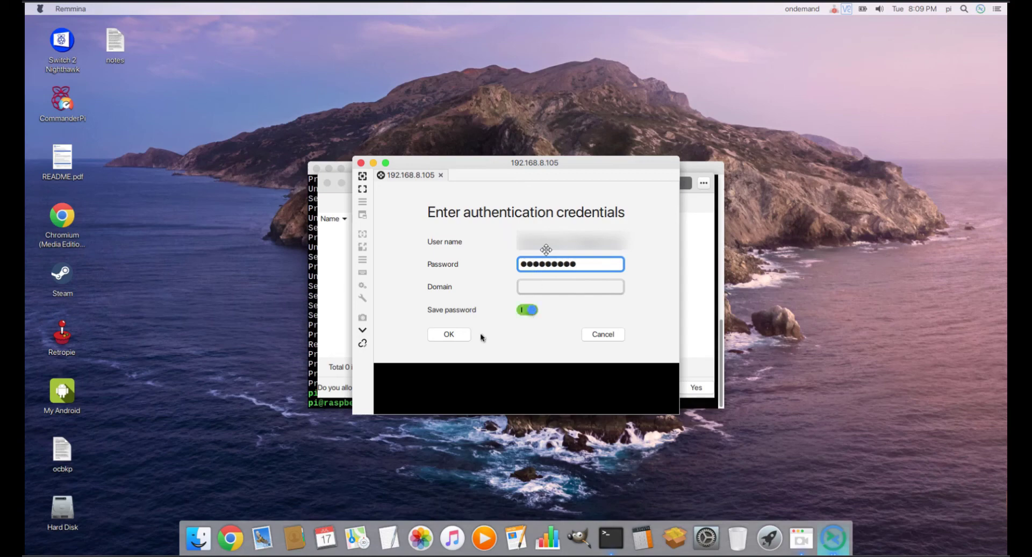
click(450, 334)
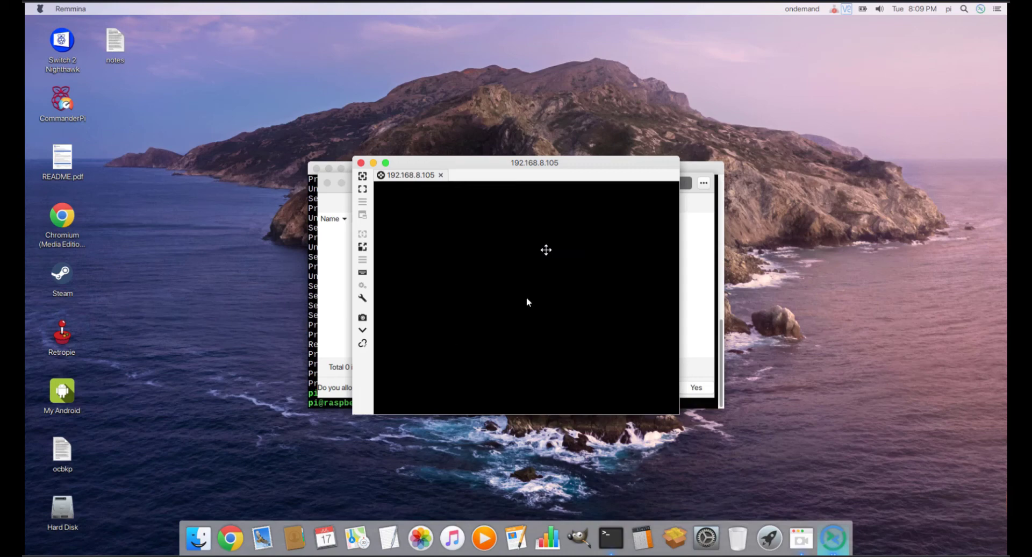